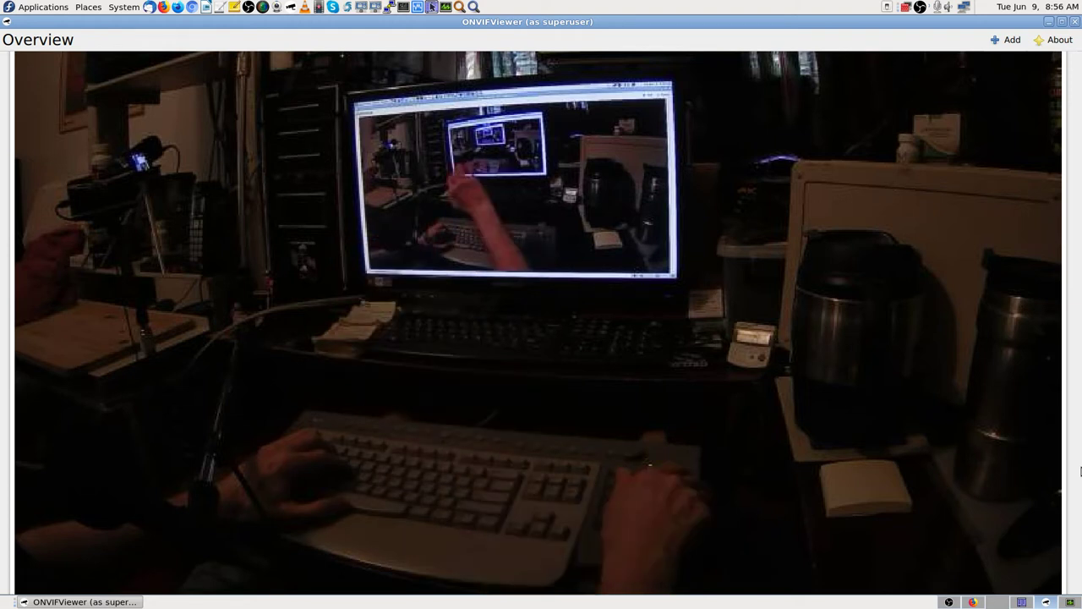
Step: Check OBS, the live feed and System Monitor, then show Krusader's OBS streamed-videos folder
{"action": "left_click", "coordinate": [948, 602]}
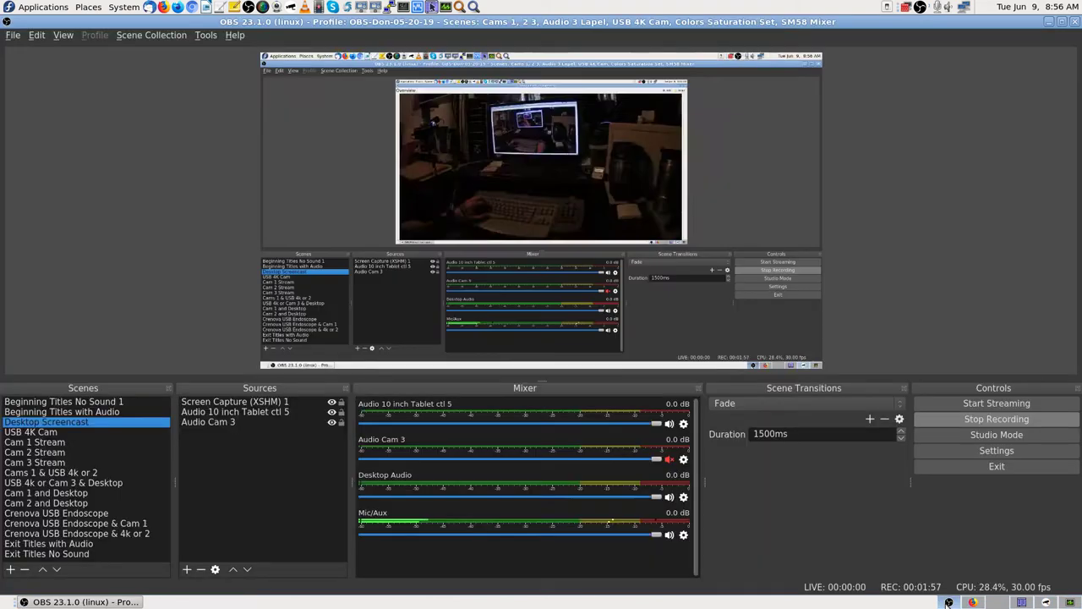
{"action": "left_click", "coordinate": [1048, 602]}
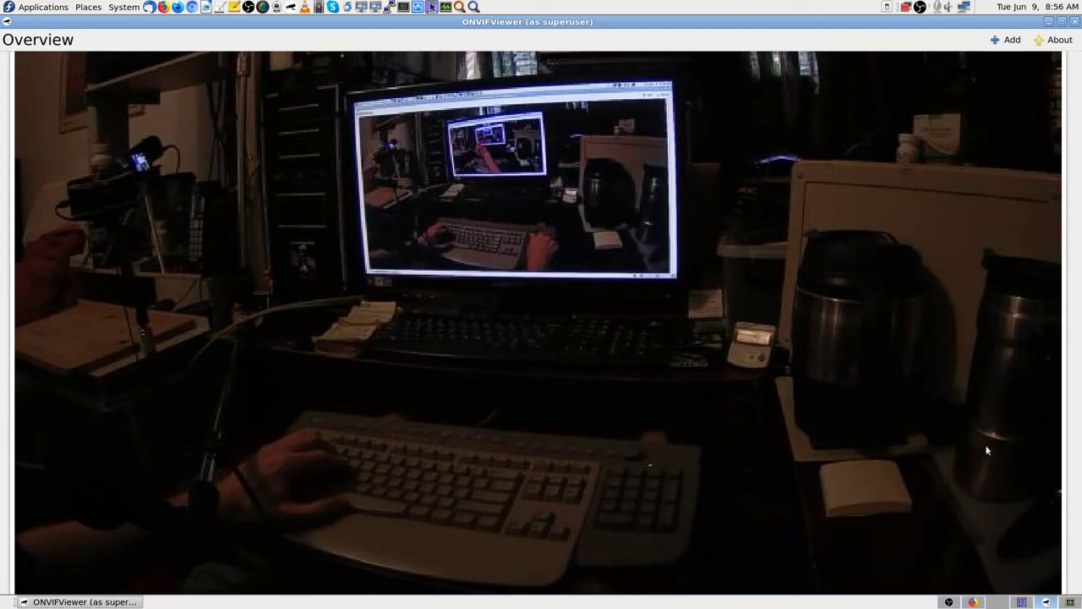
{"action": "left_click", "coordinate": [1072, 601]}
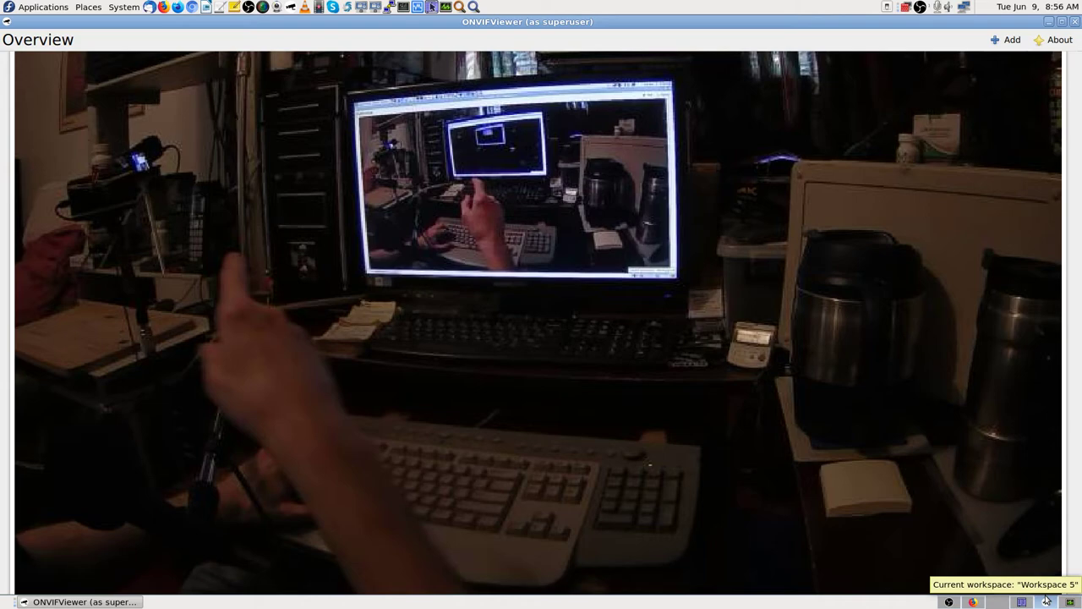
{"action": "left_click", "coordinate": [1023, 601]}
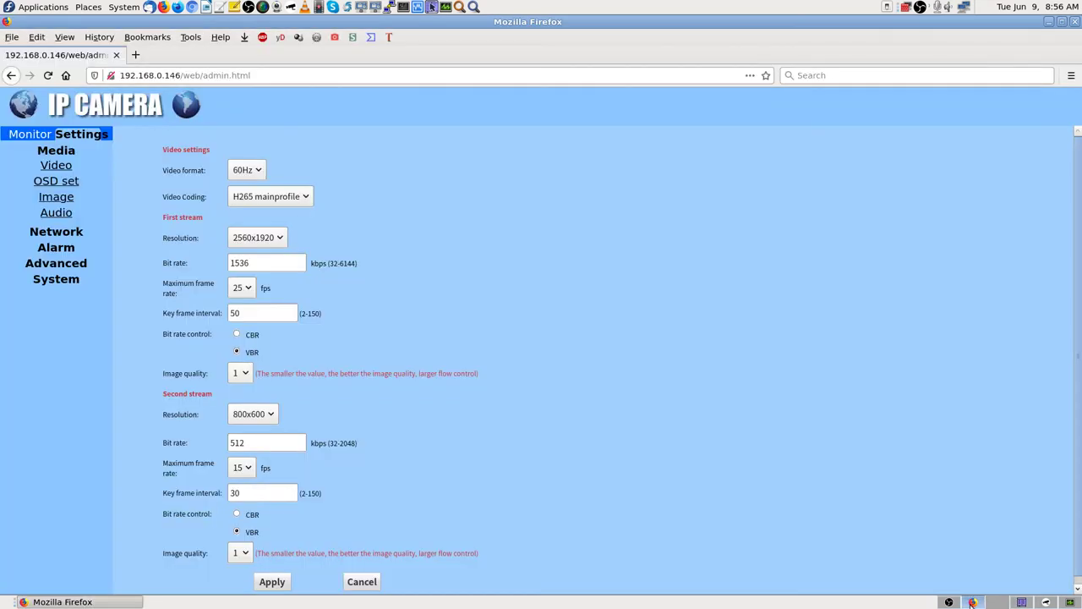
Step: Glance at the camera's Media > Video settings page in Firefox, then return to OBS
{"action": "left_click", "coordinate": [972, 601]}
{"action": "left_click", "coordinate": [948, 601]}
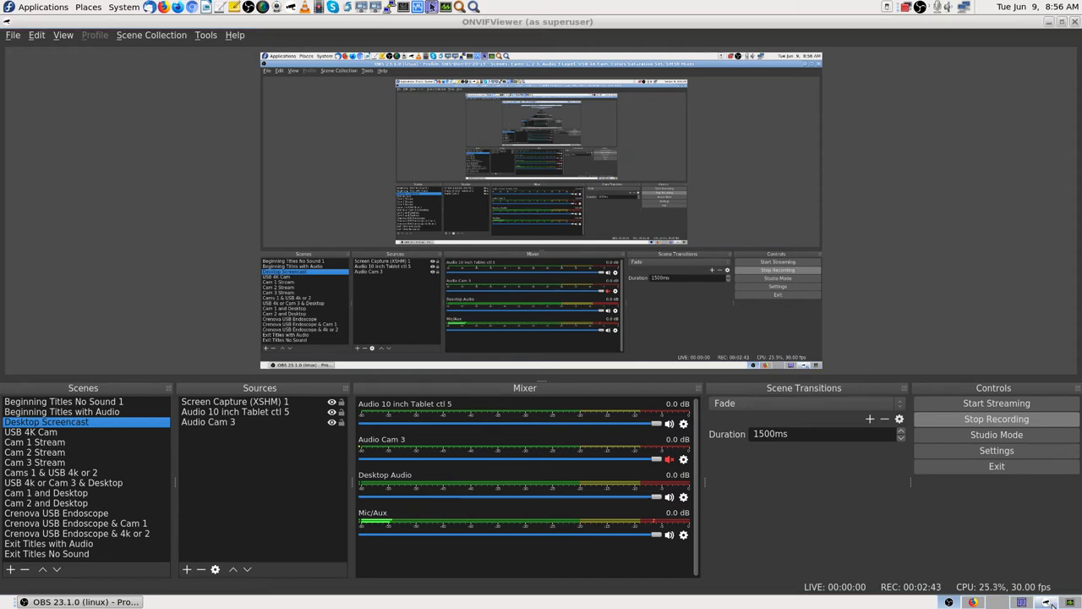
Step: Watch the ONVIFViewer Overview live stream of the desk and a raised hand to gauge lag
{"action": "key", "text": "ctrl+alt+Right"}
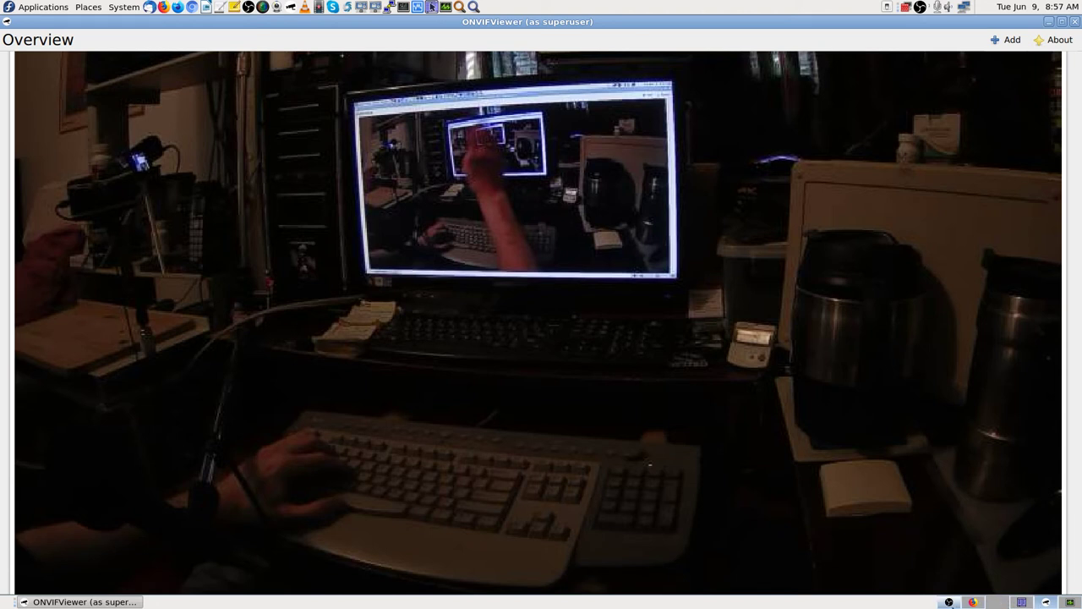
Step: View the camera's Settings > System Log with its NTP updates and HTTP stream logins, then return to OBS
{"action": "left_click", "coordinate": [972, 602]}
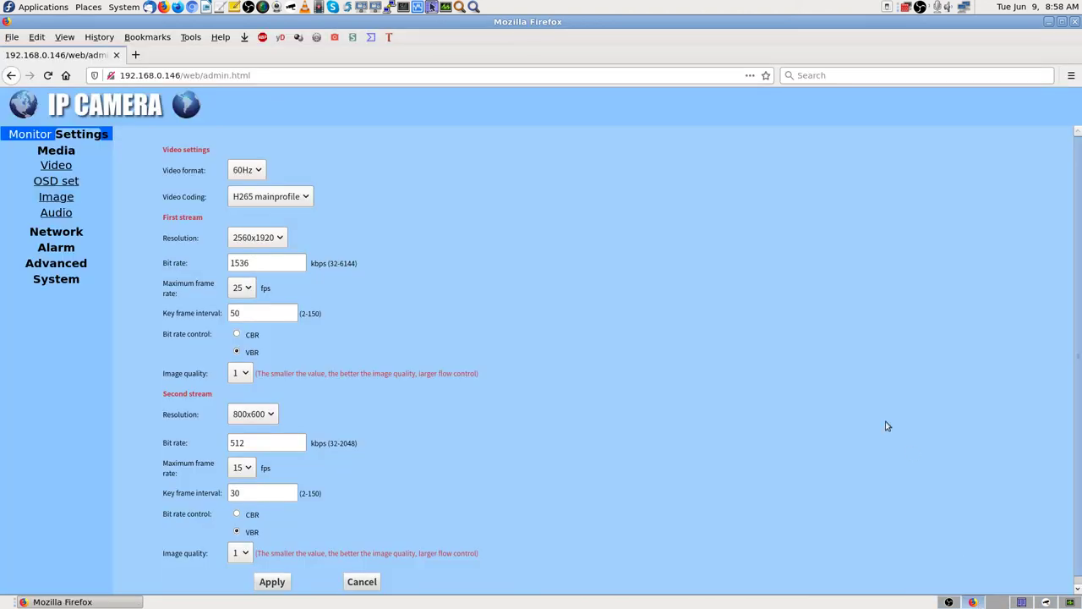
{"action": "scroll", "coordinate": [806, 376], "scroll_direction": "down", "scroll_amount": 1}
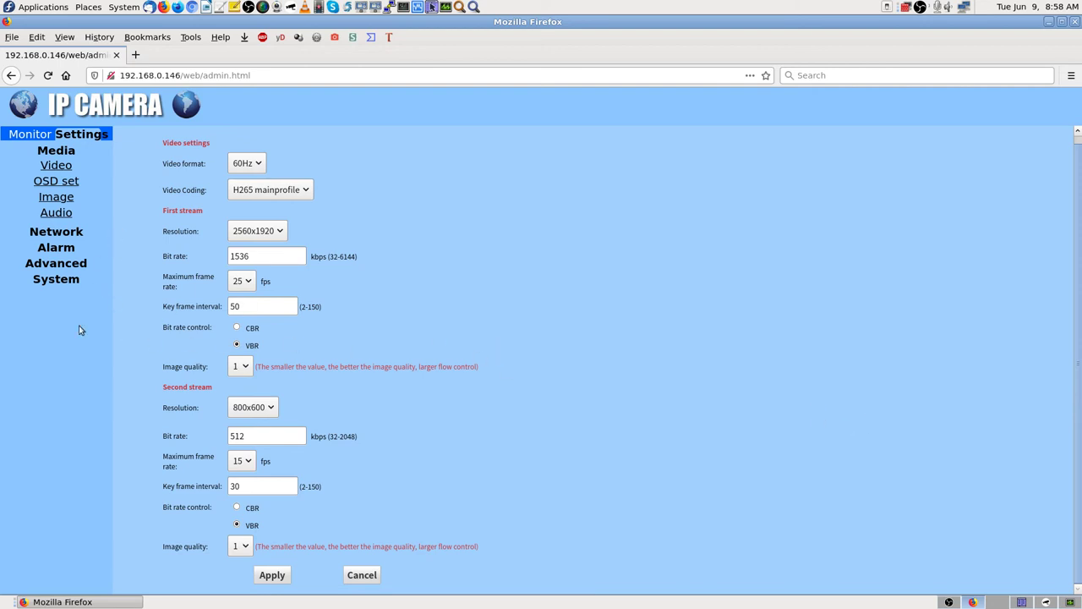
{"action": "left_click", "coordinate": [66, 282]}
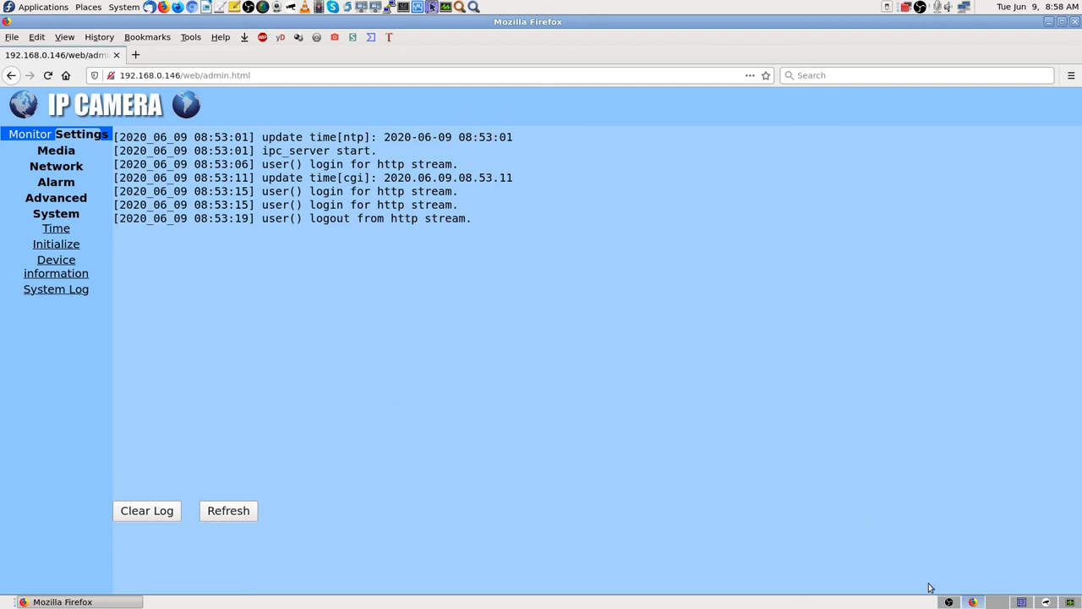
{"action": "left_click", "coordinate": [949, 601]}
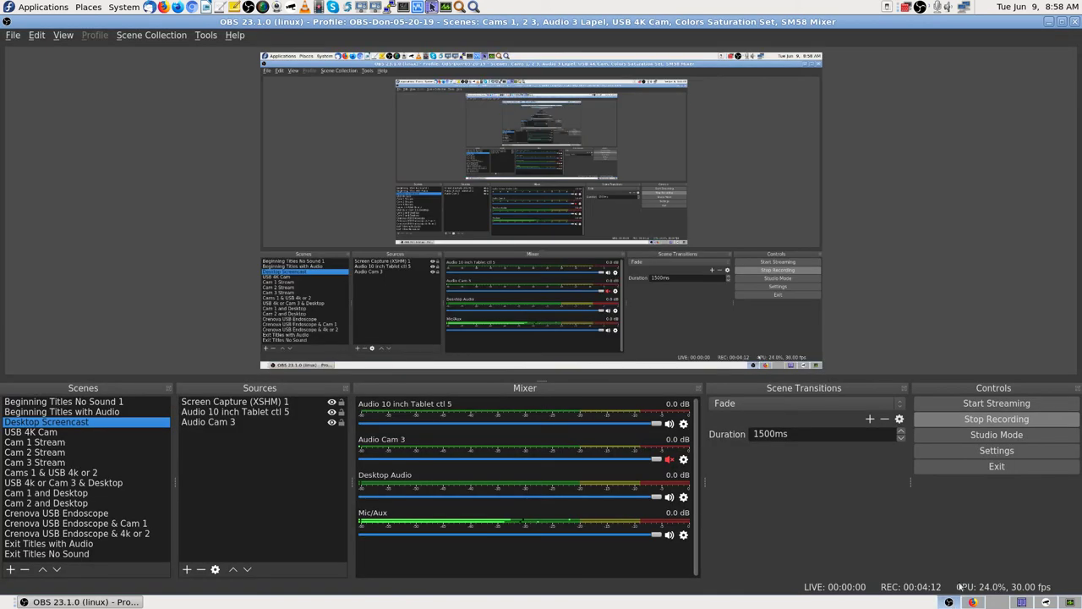
Step: Make Cam 1 Stream, with its HTTP camera video source, the active OBS scene
{"action": "left_click", "coordinate": [55, 442]}
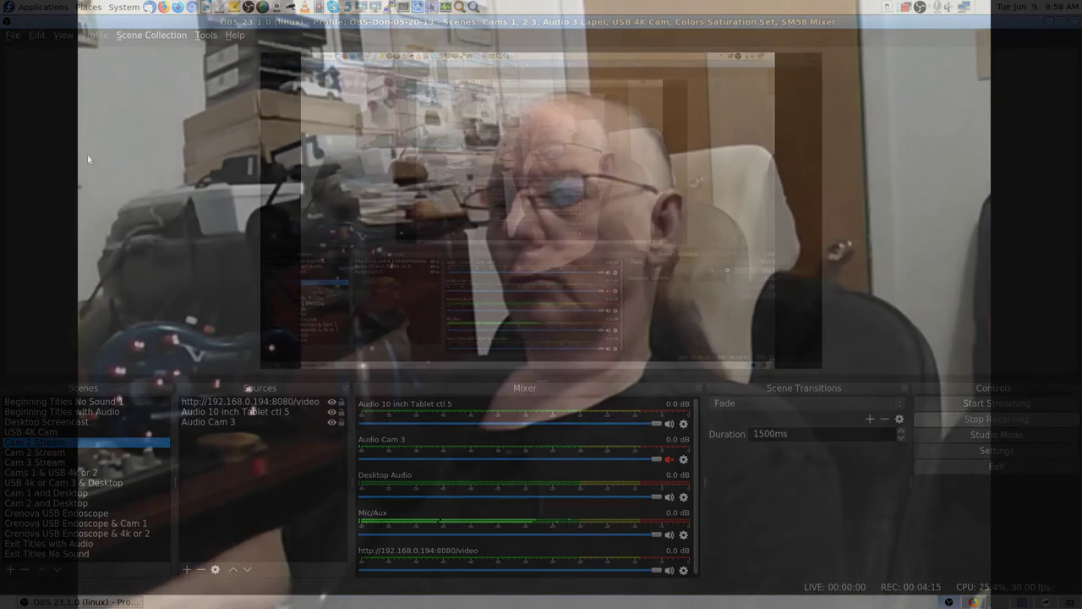